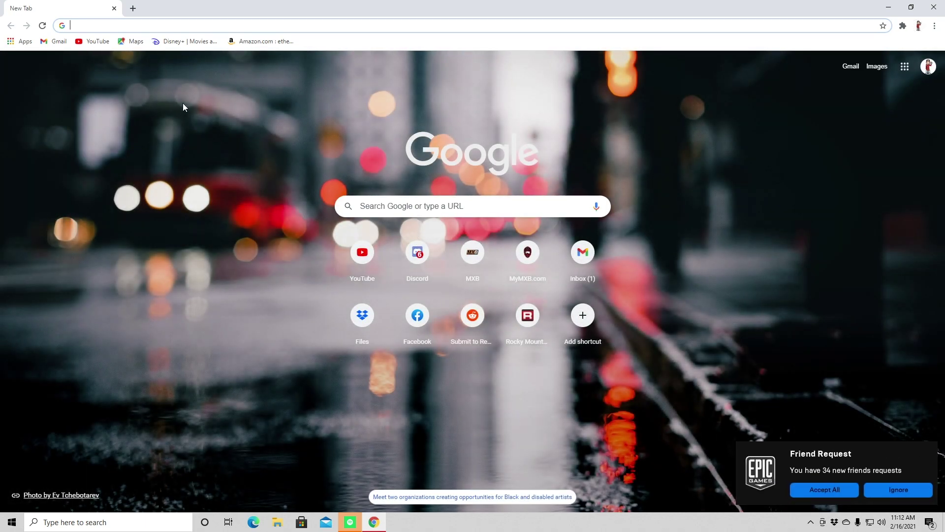
- Search Google for winrar, open win-rar.com and download the WinRAR installer .exe
click(380, 213)
text(winrar)
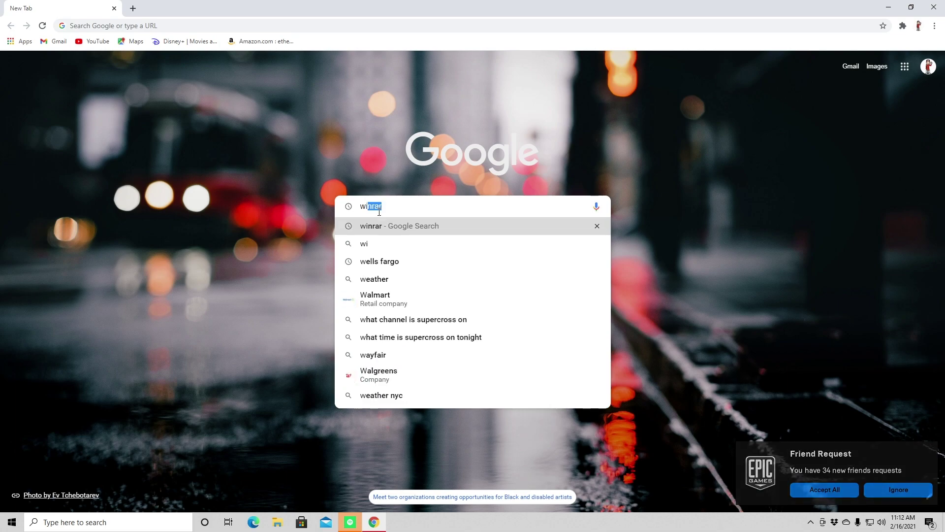
key(Return)
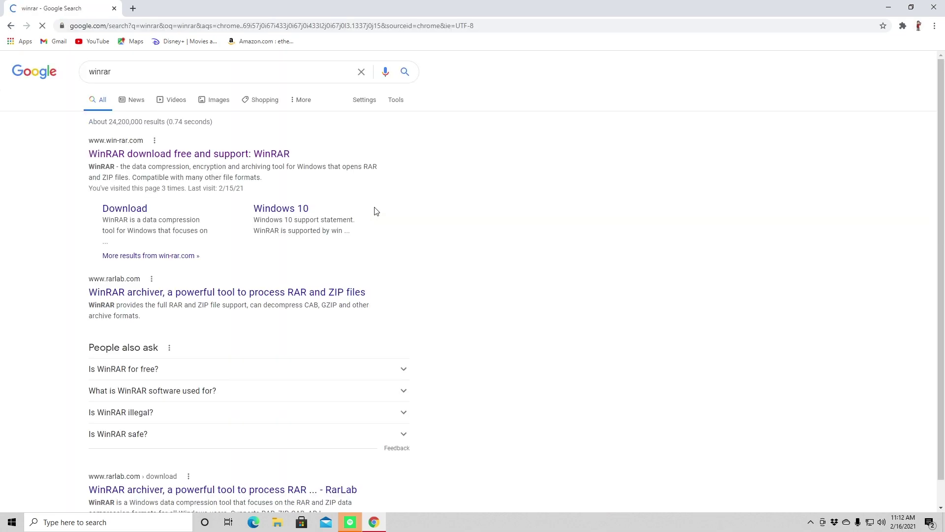
click(253, 153)
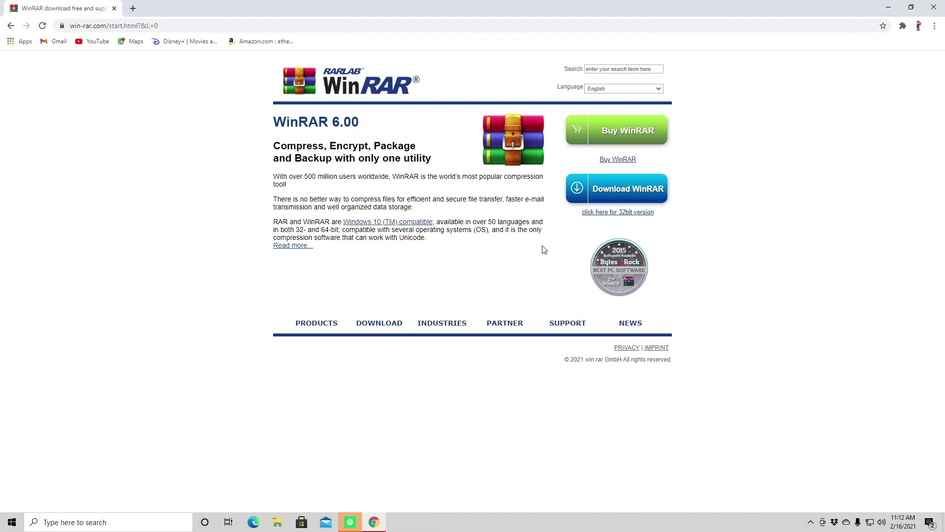
click(607, 196)
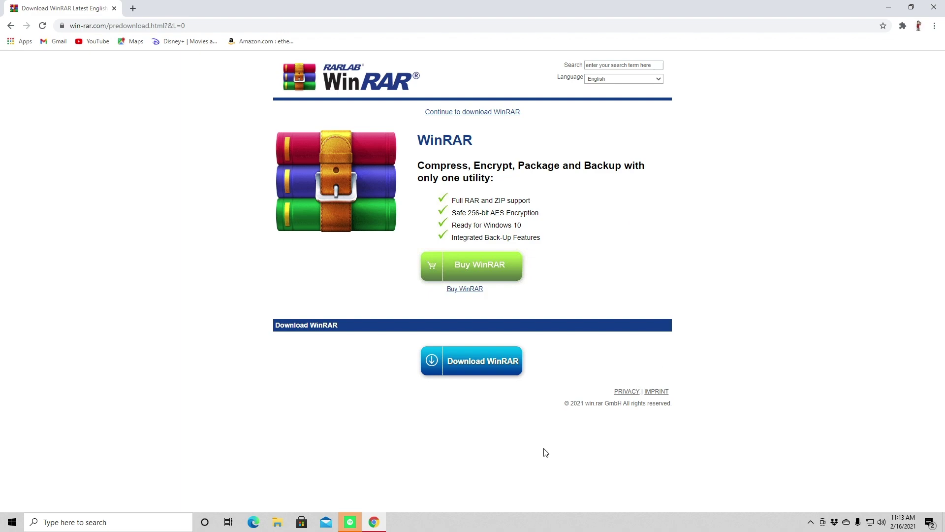
click(511, 369)
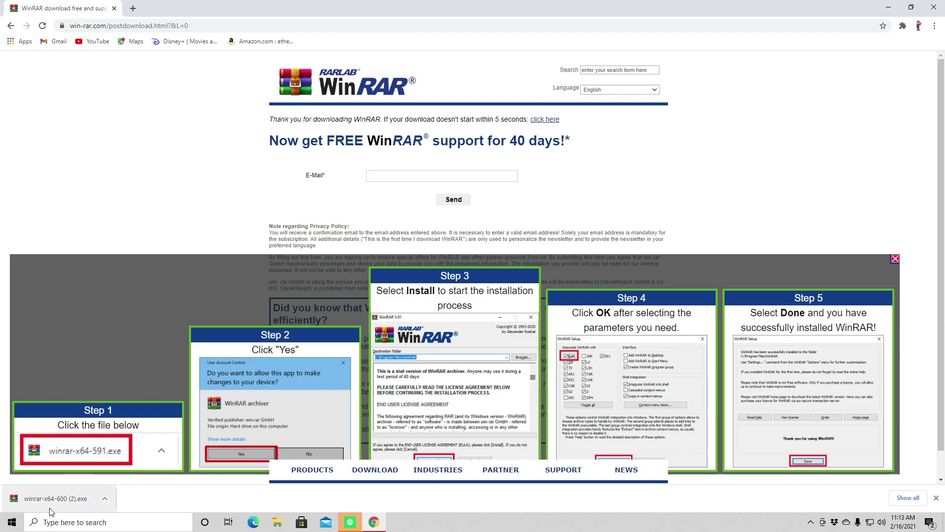
- Install WinRAR 6.00 into C:\Program Files\WinRAR with the default options
click(64, 503)
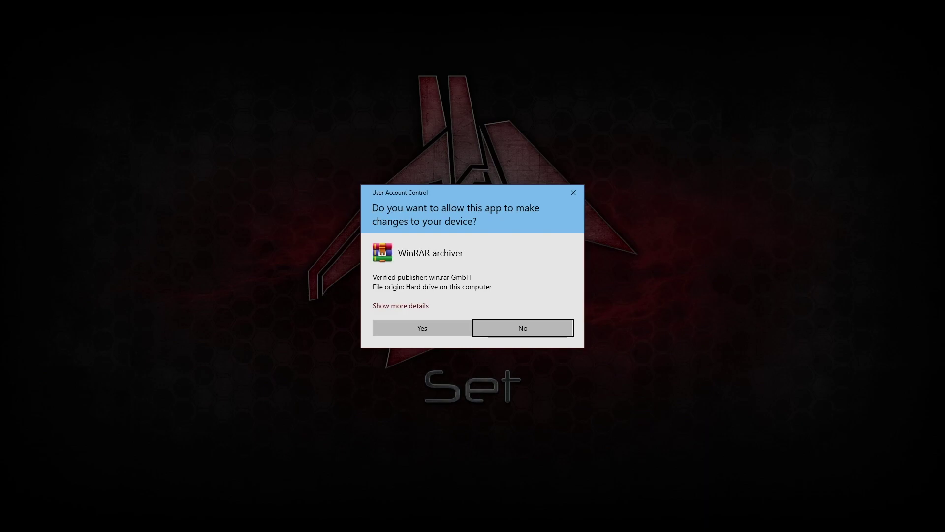
click(422, 329)
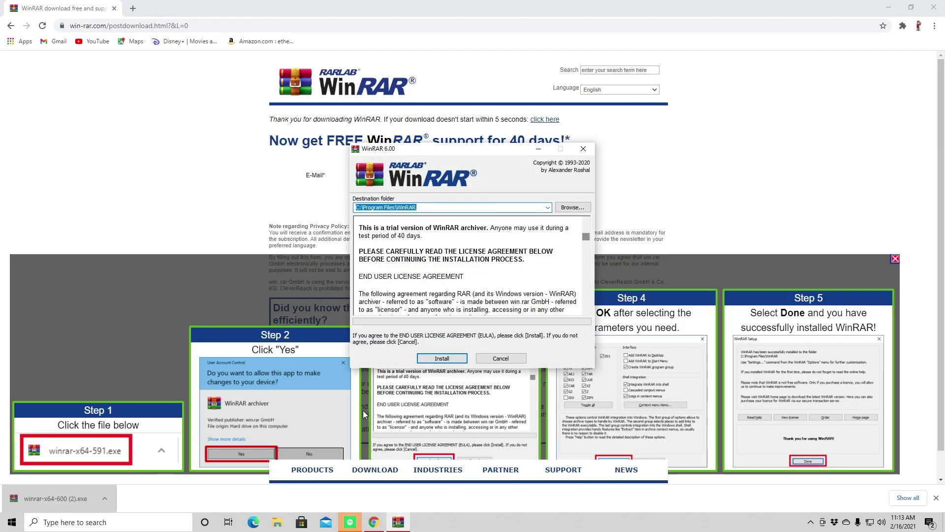
drag(586, 238, 586, 326)
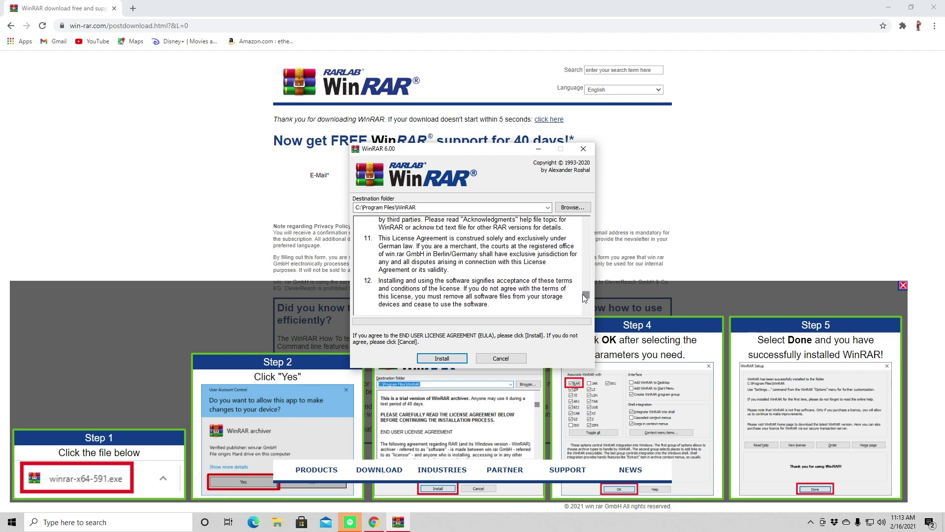
click(465, 356)
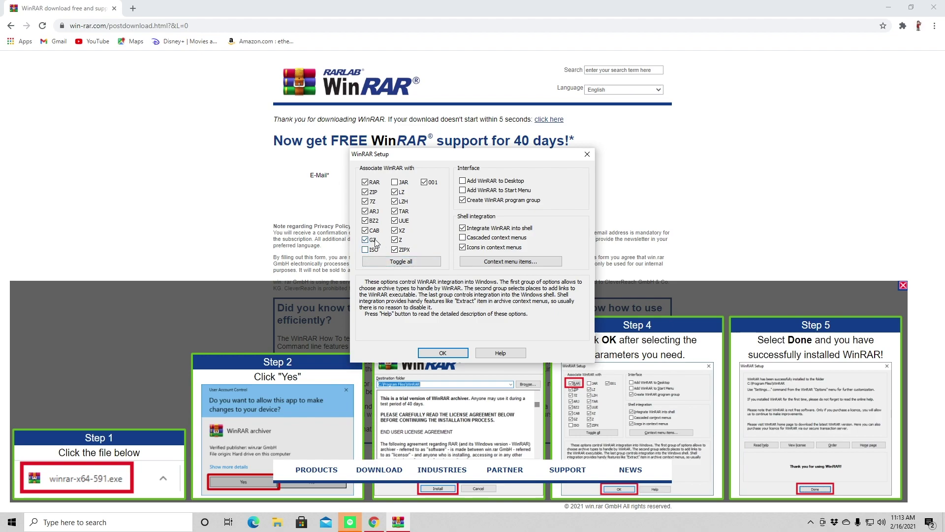
click(435, 351)
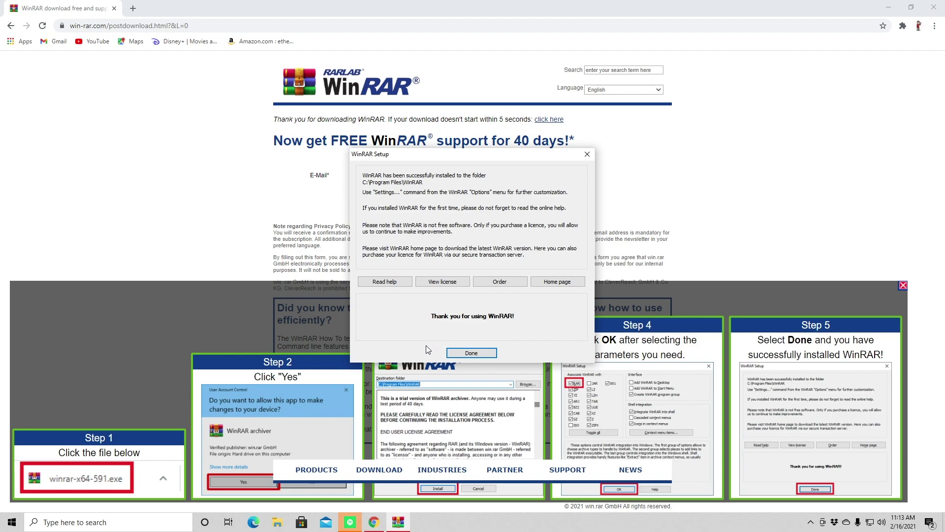
click(468, 353)
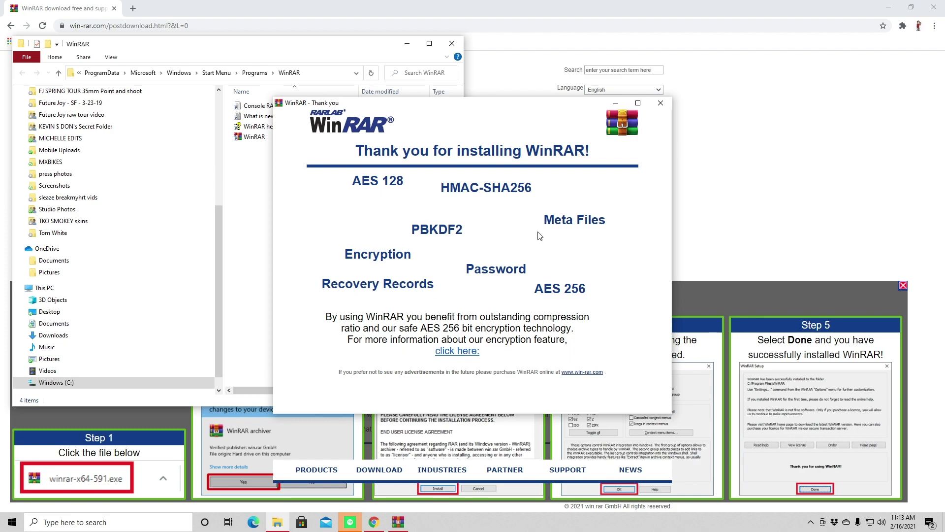
- Close the WinRAR thank-you window and return to the win-rar.com page
click(660, 103)
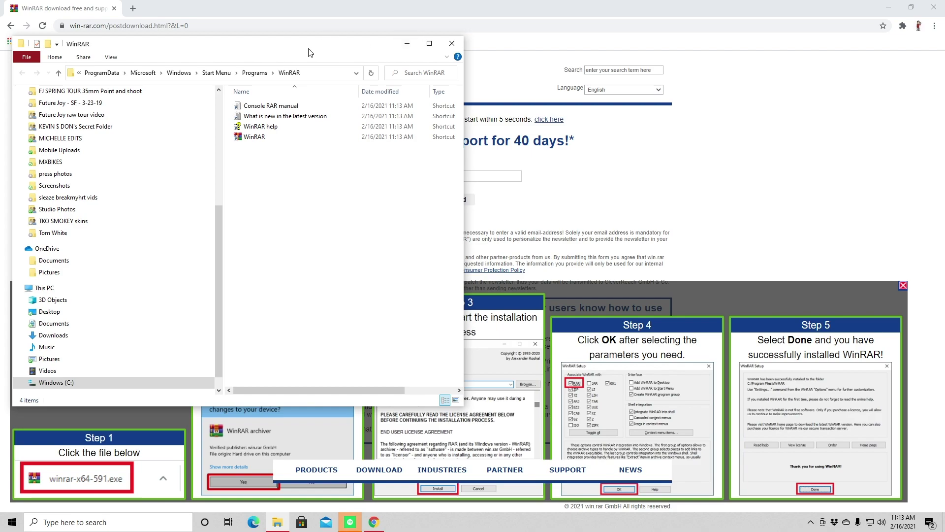
drag(309, 48, 446, 38)
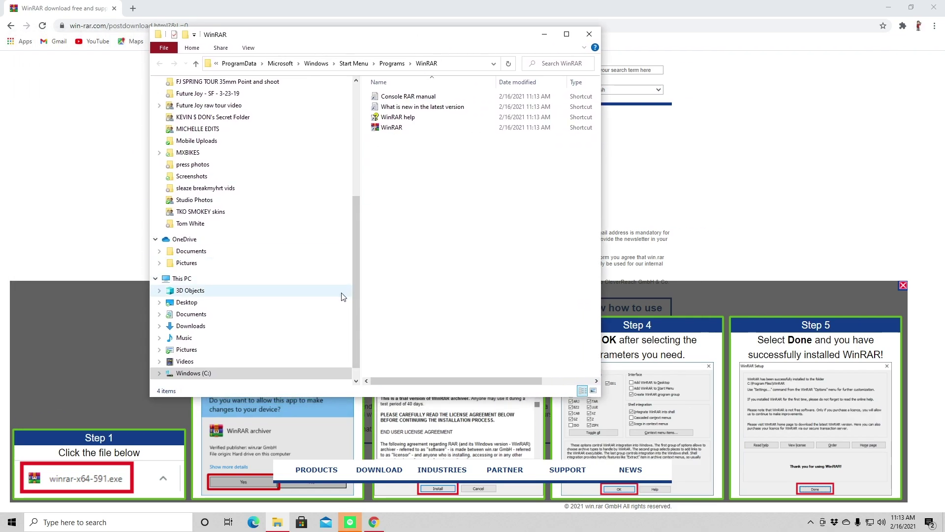
click(687, 174)
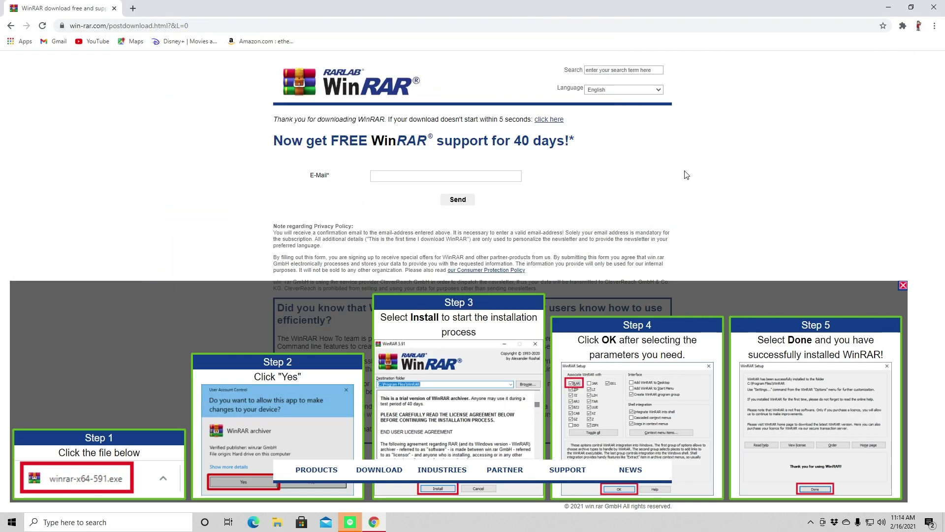
- Load mxb-mods.com in a new Chrome tab
click(134, 7)
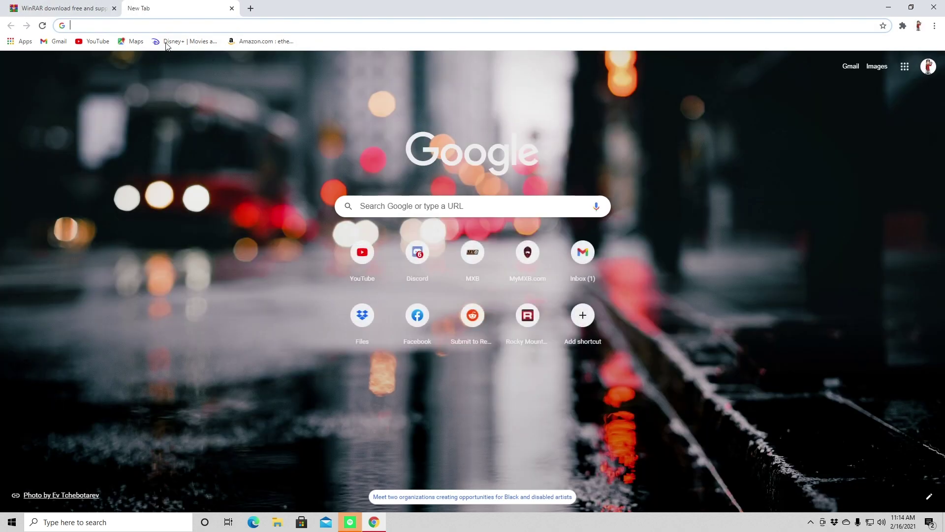
text(mx)
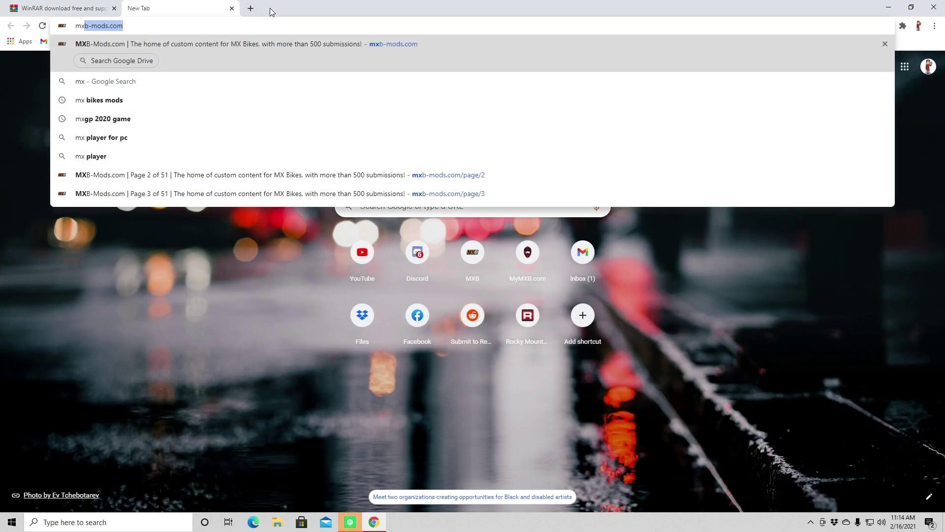
key(Right)
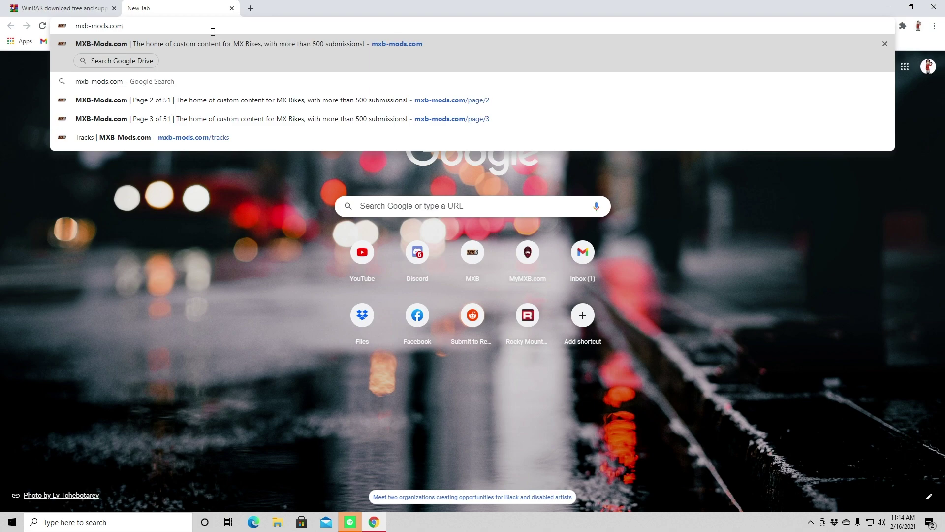
key(Return)
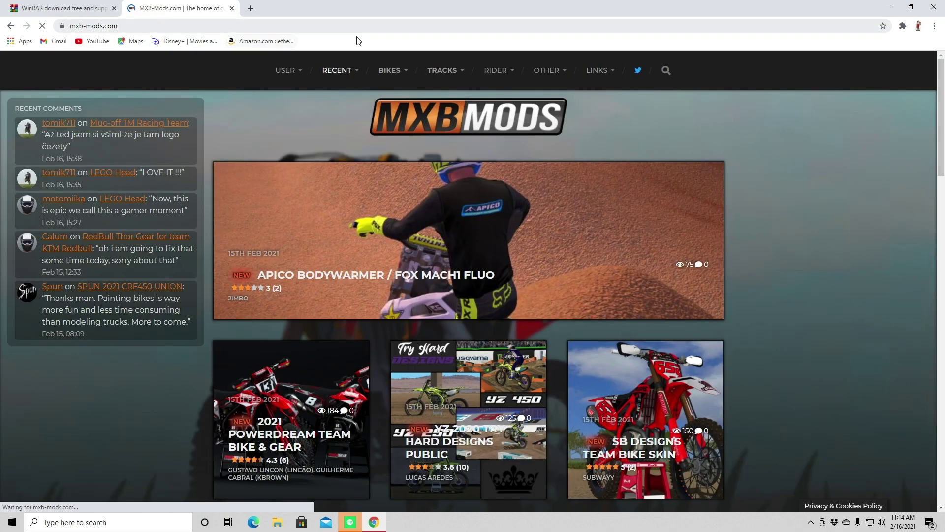
- Find the Chad Reed OG Shift Gear post on recent mods page 2 and open it
mouse_move(389, 70)
scroll(424, 123, down, 1)
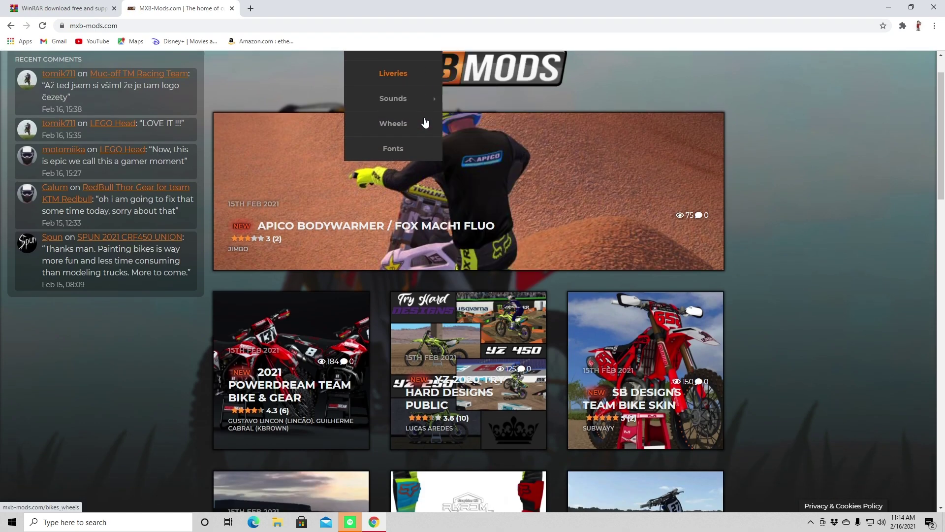
scroll(424, 123, down, 3)
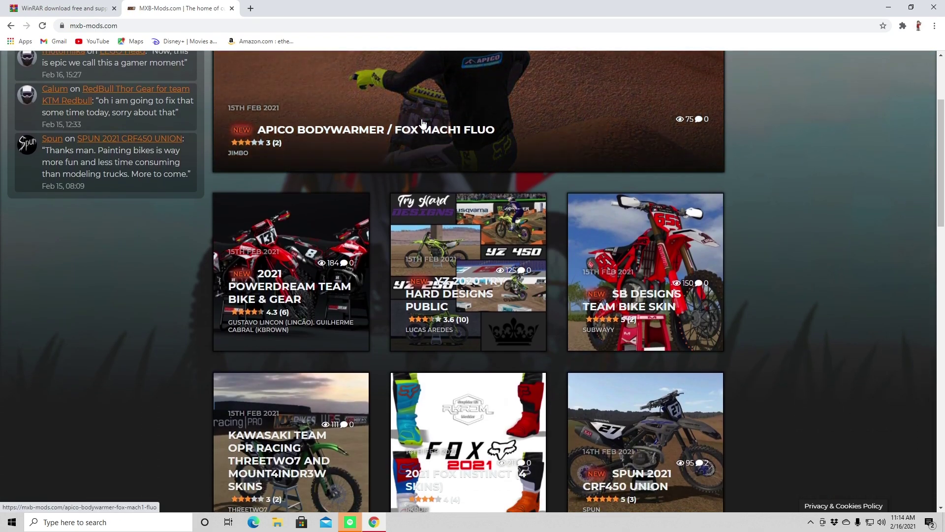
scroll(422, 123, down, 7)
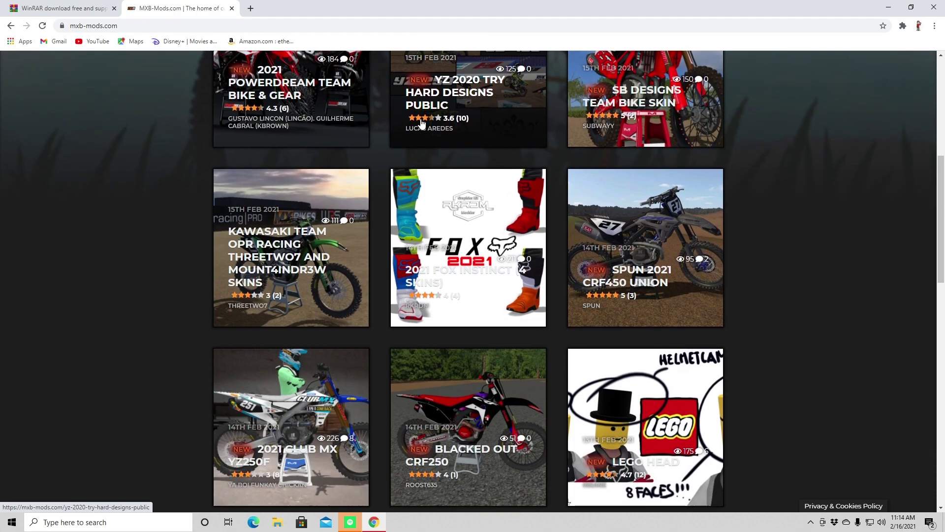
scroll(422, 123, down, 5)
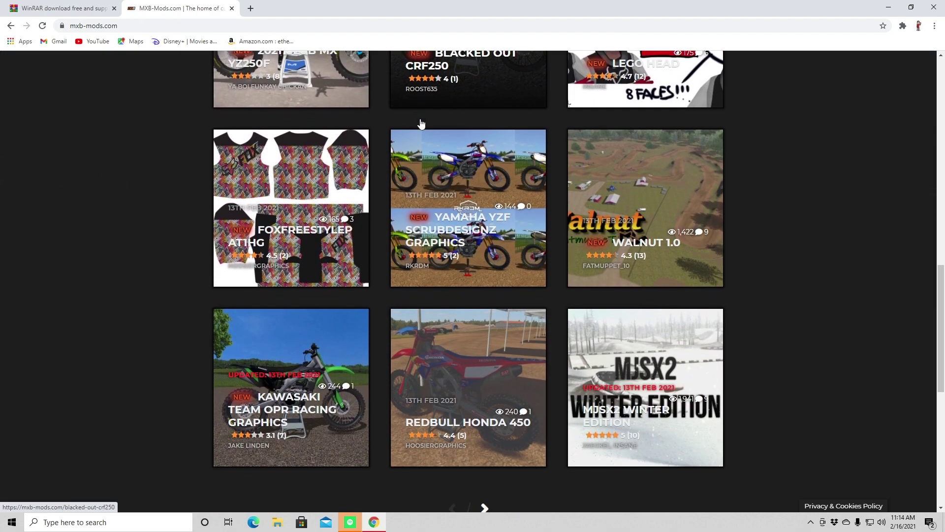
scroll(422, 123, up, 12)
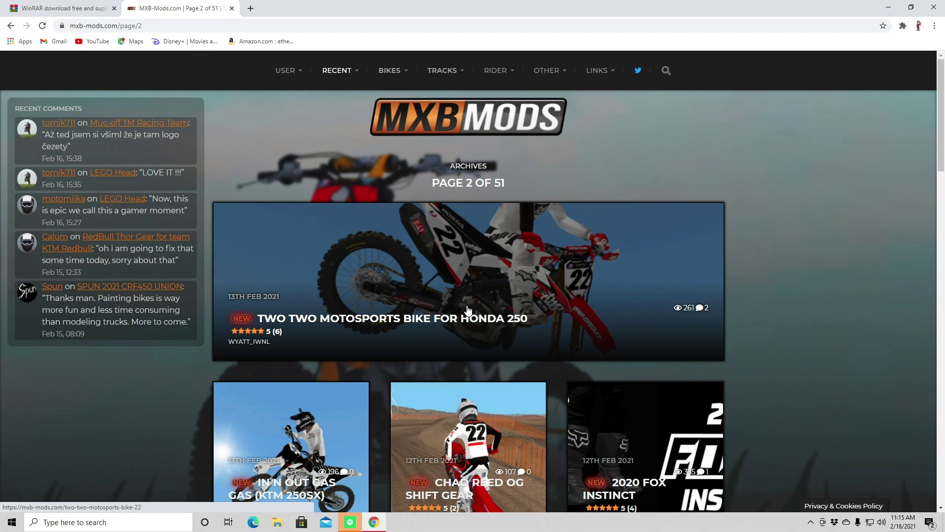
scroll(468, 309, down, 3)
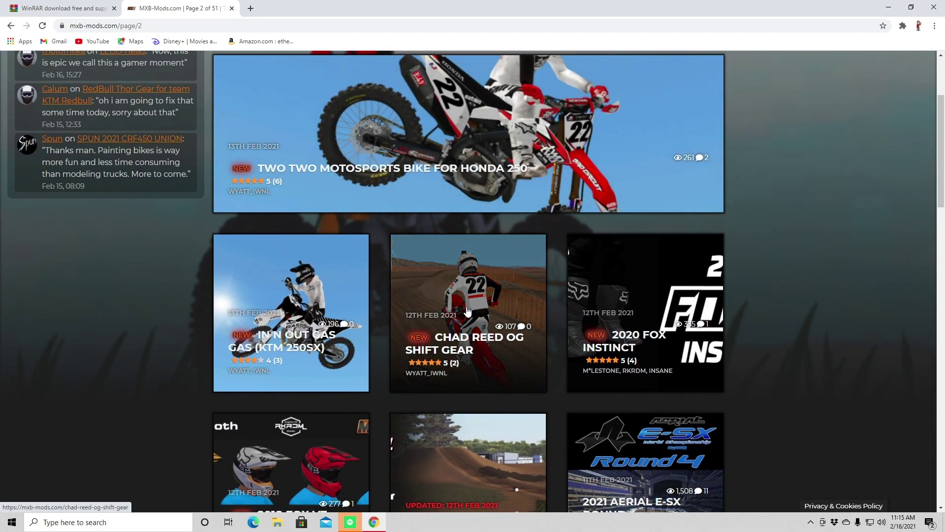
click(467, 309)
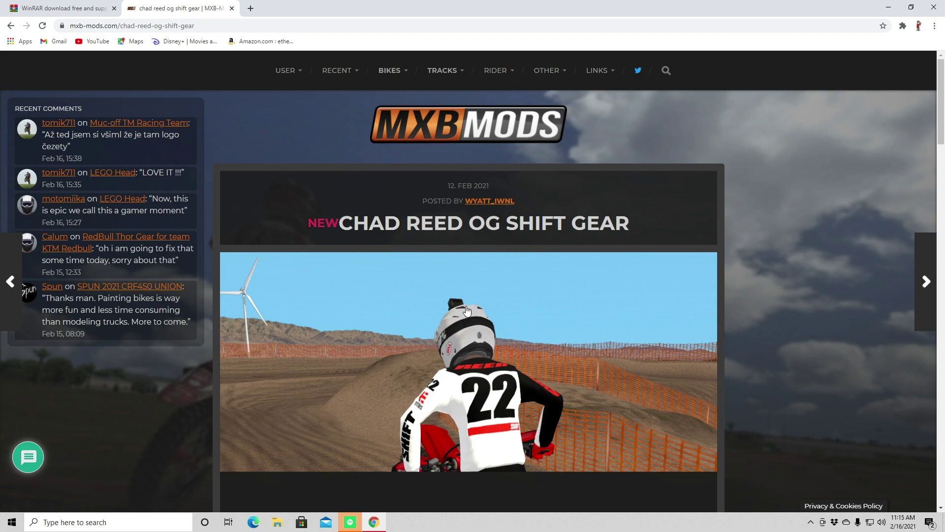
- Scroll past the gear photos to the rating and DOWNLOAD NOW buttons for reedtest100.pnt
scroll(467, 310, down, 2)
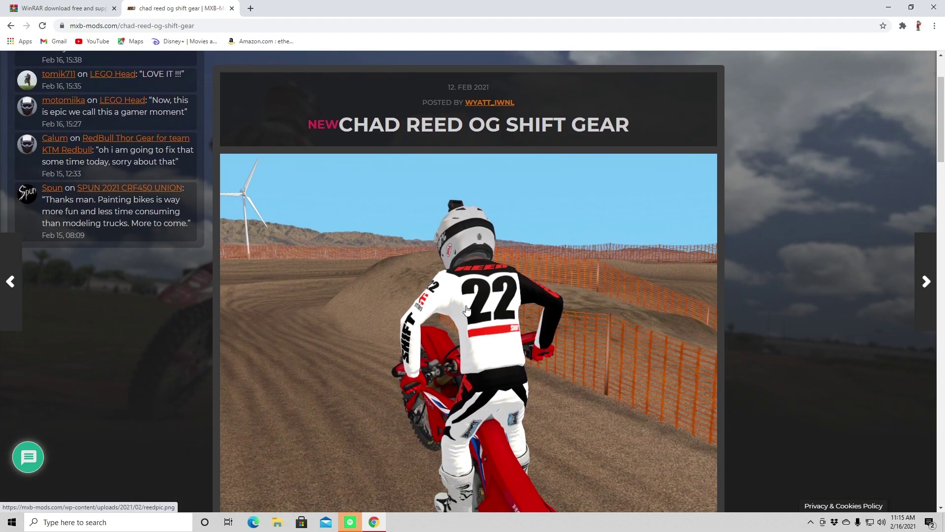
scroll(467, 309, down, 4)
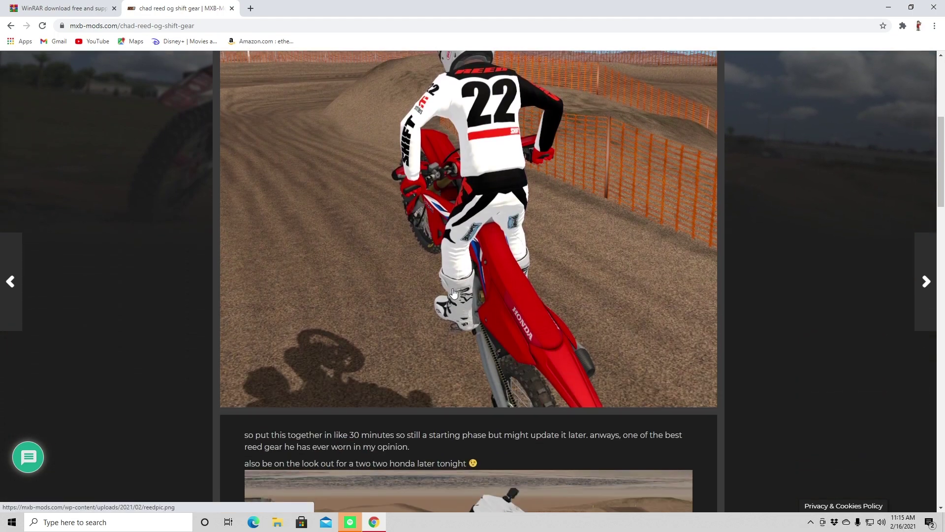
scroll(454, 293, down, 1)
scroll(453, 294, down, 1)
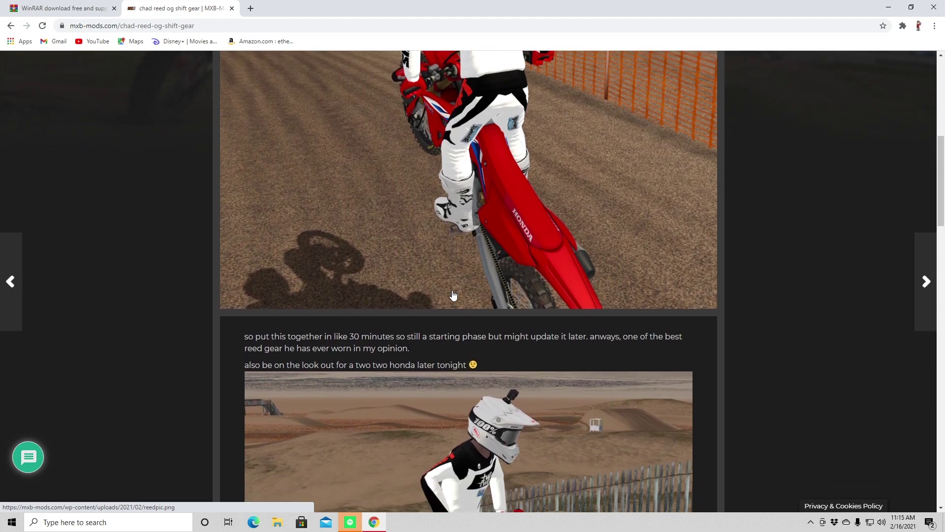
scroll(453, 295, down, 3)
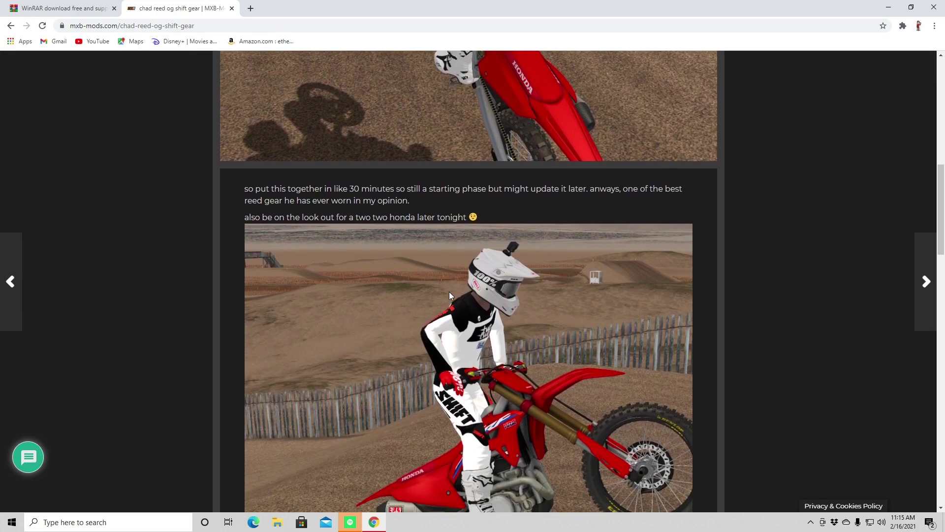
scroll(450, 294, down, 2)
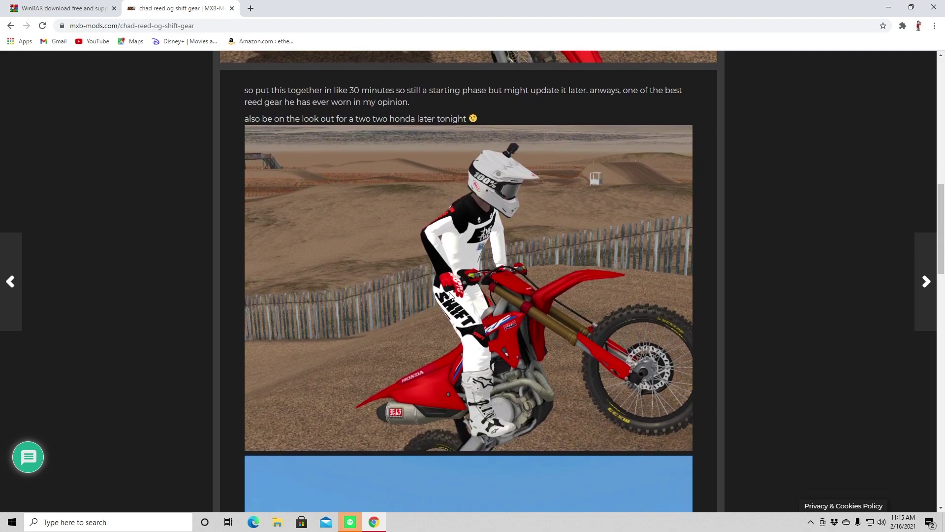
scroll(449, 295, down, 5)
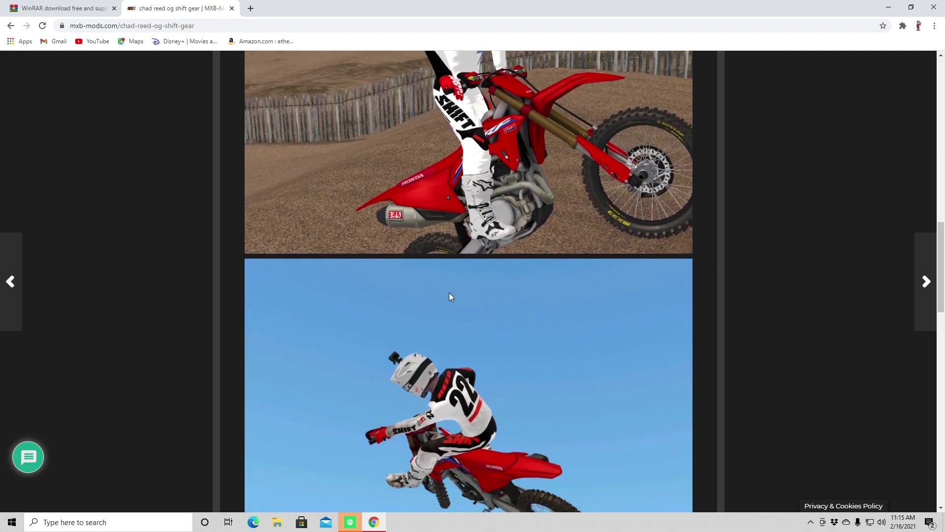
scroll(449, 294, down, 5)
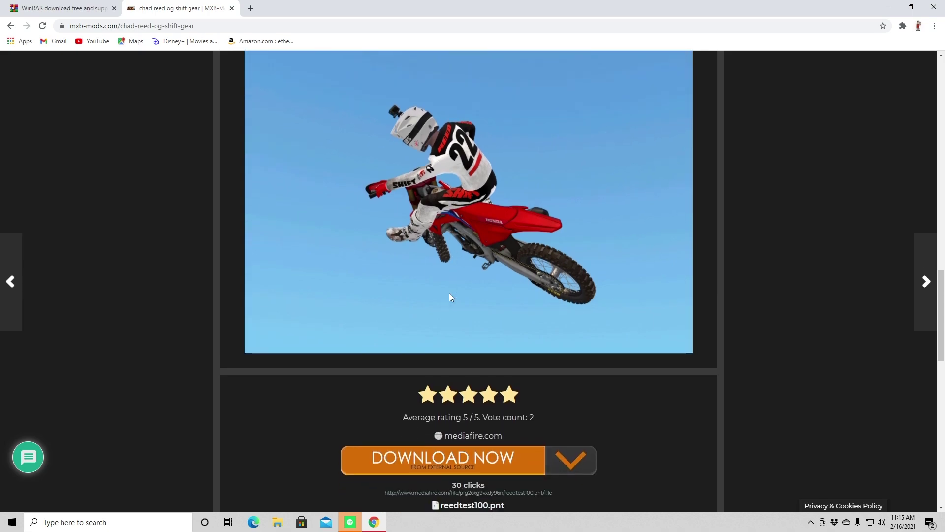
scroll(449, 296, down, 2)
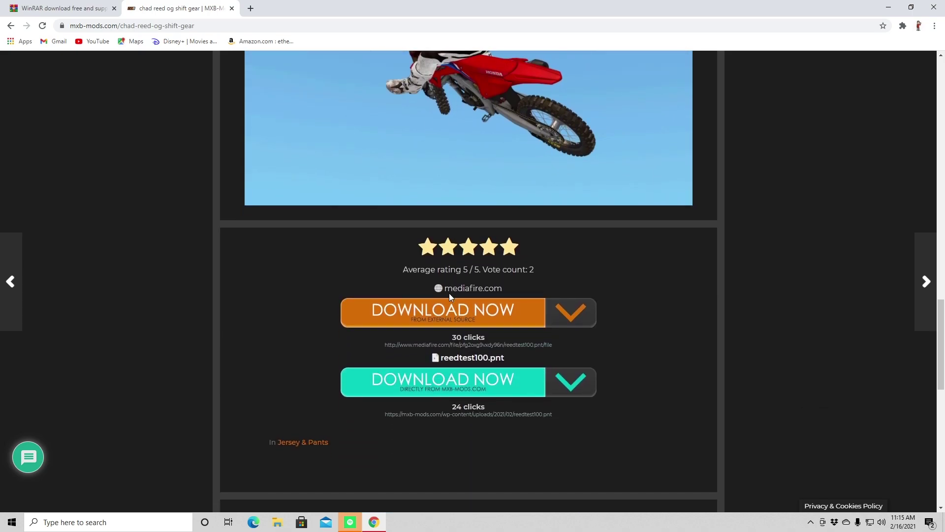
- Download reedtest100.pnt from MediaFire, dismiss the Norton pop-up ad, and open File Explorer
click(592, 320)
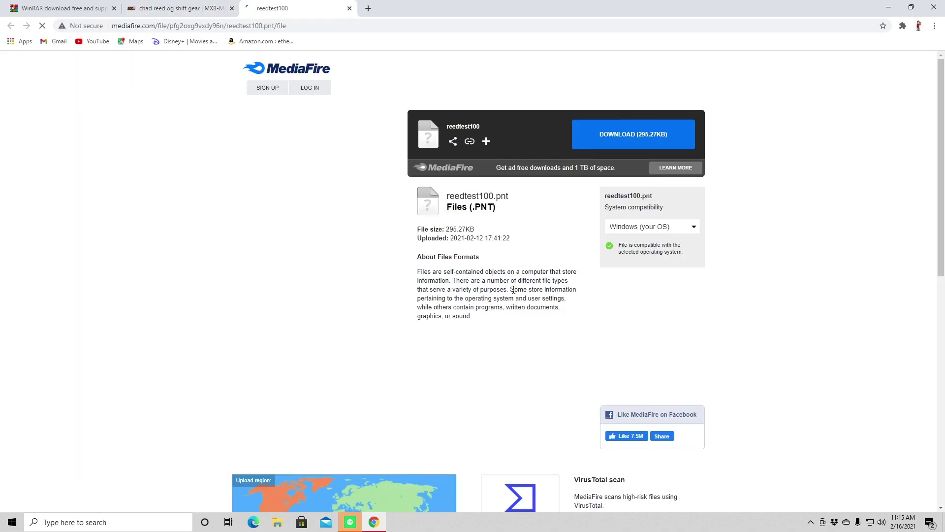
click(601, 142)
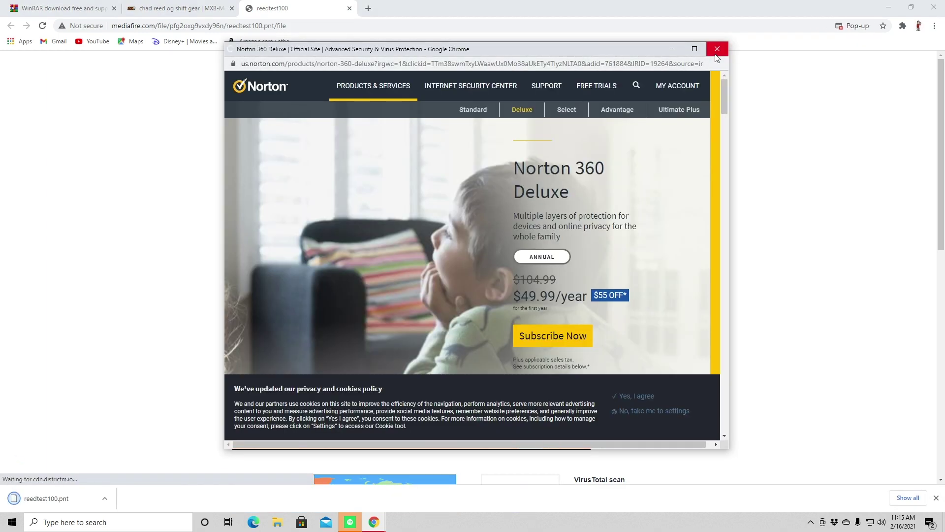
click(715, 54)
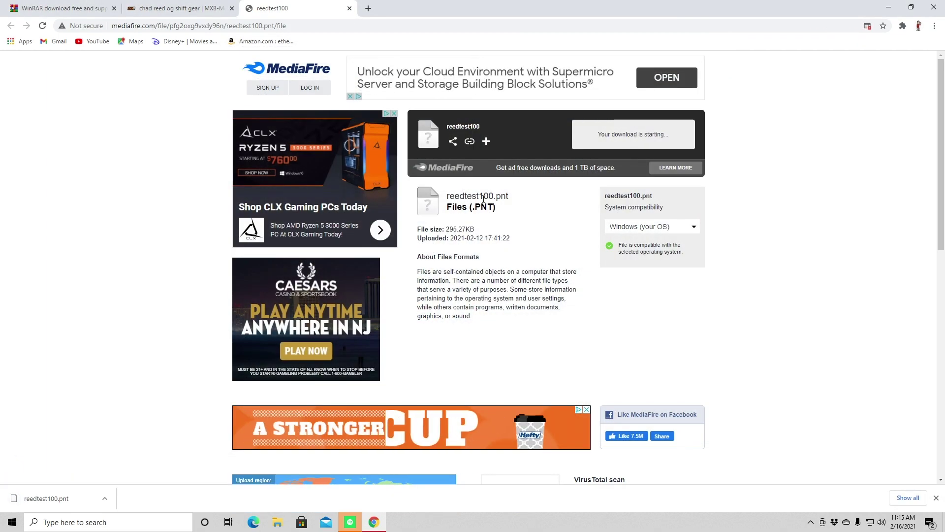
click(287, 525)
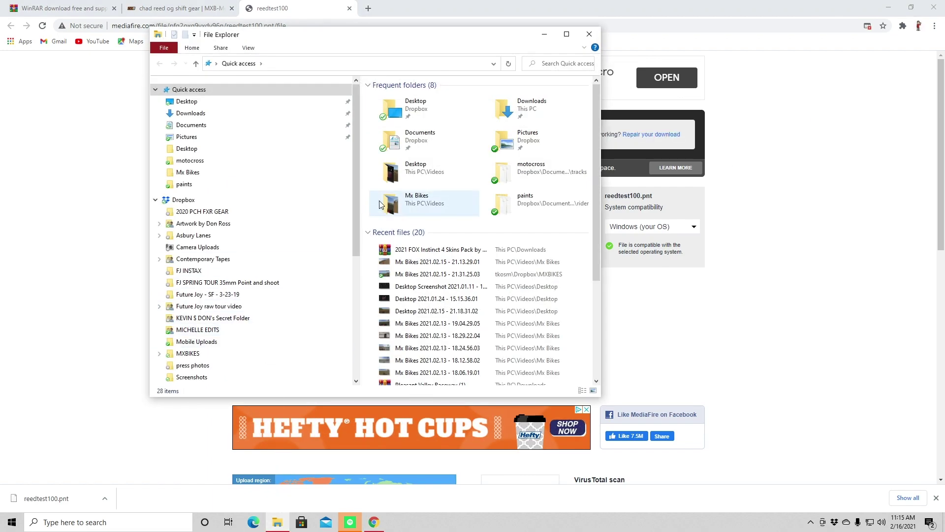
- Navigate File Explorer to Documents\PiBoSo\MX Bikes\mods, then switch back to Chrome
double_click(400, 150)
double_click(394, 99)
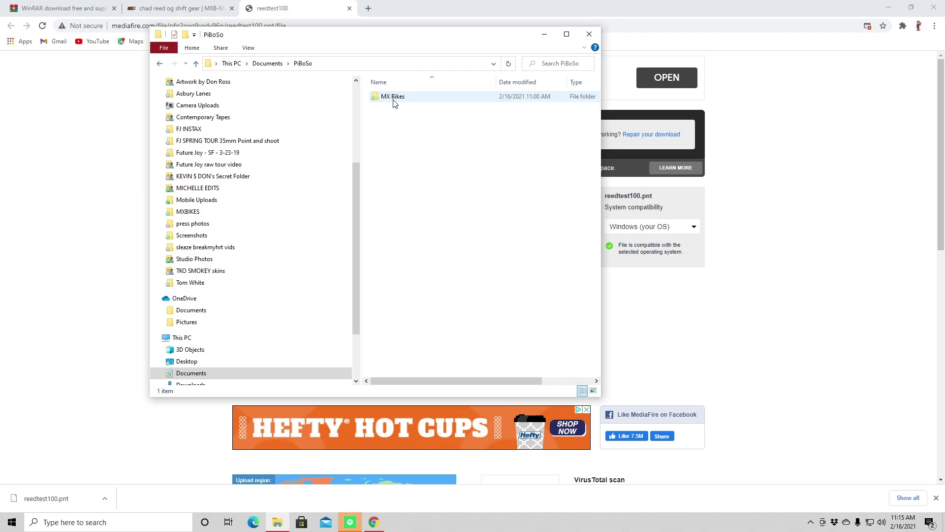
double_click(394, 99)
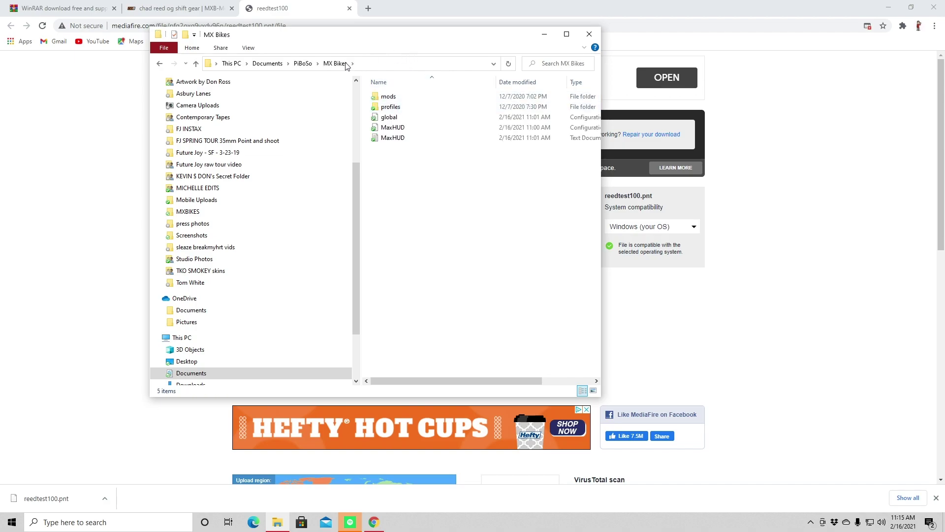
drag(370, 45, 234, 61)
click(252, 117)
double_click(251, 116)
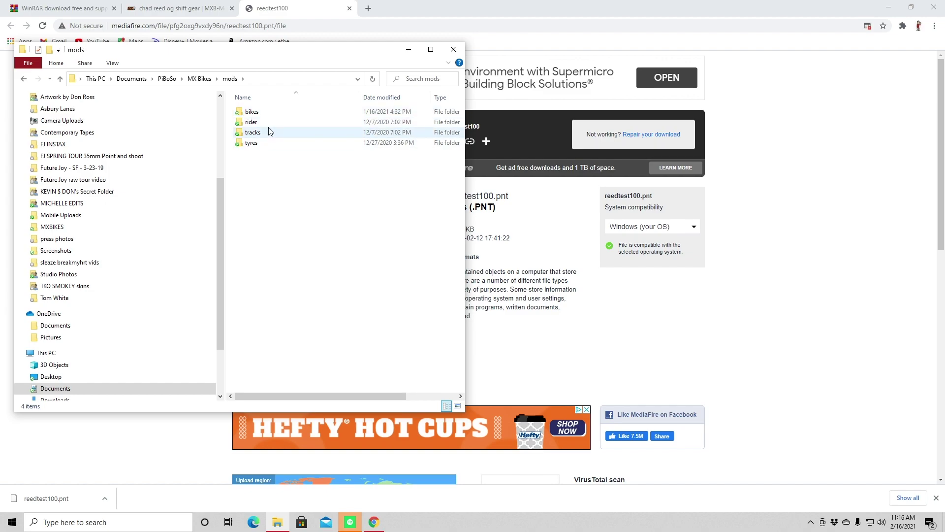
click(934, 25)
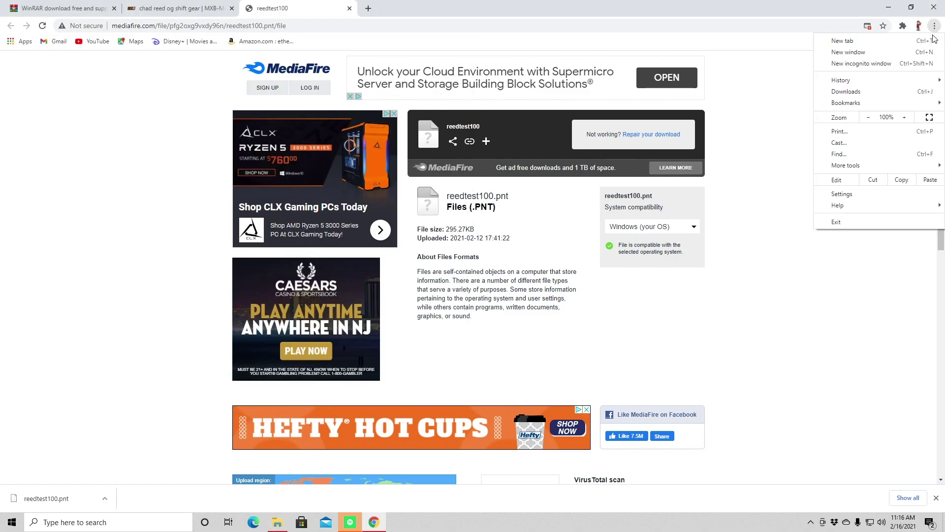
- Show reedtest100.pnt in its Downloads folder, placed beside the mods folder window
click(909, 88)
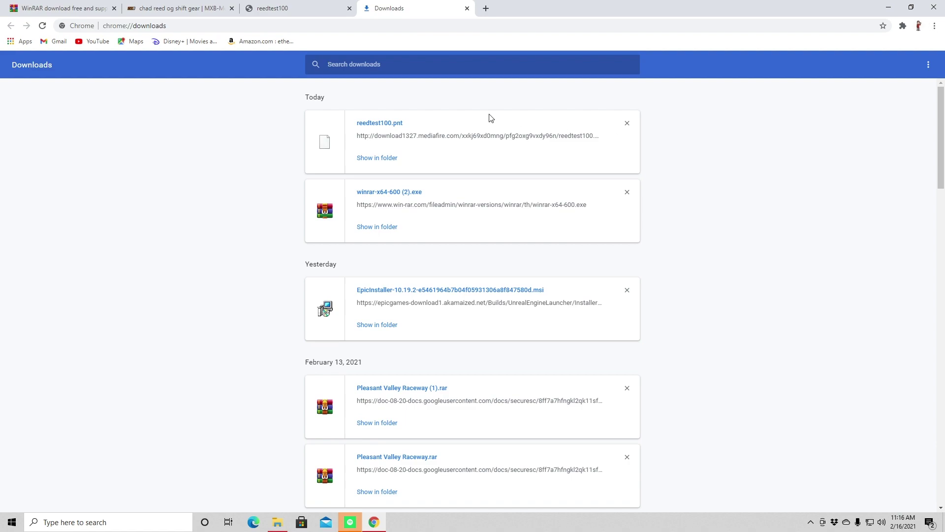
click(380, 160)
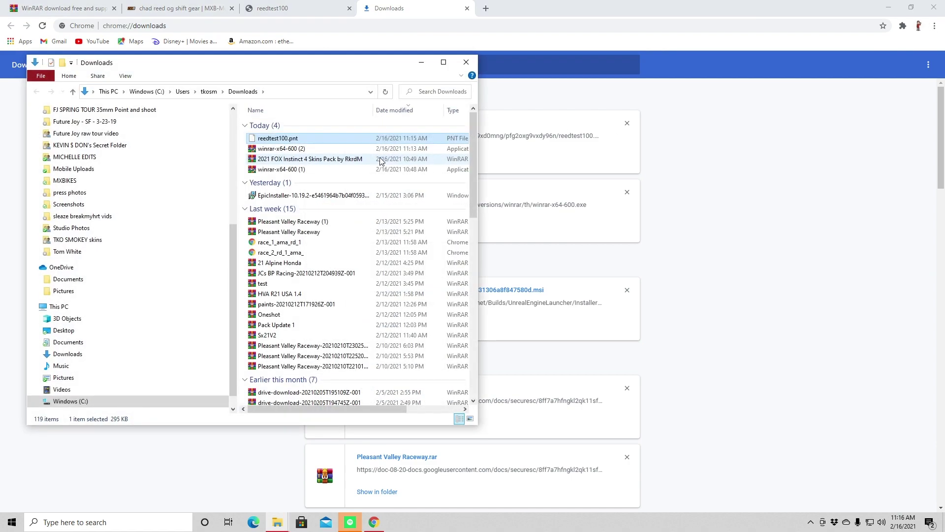
drag(344, 64, 779, 46)
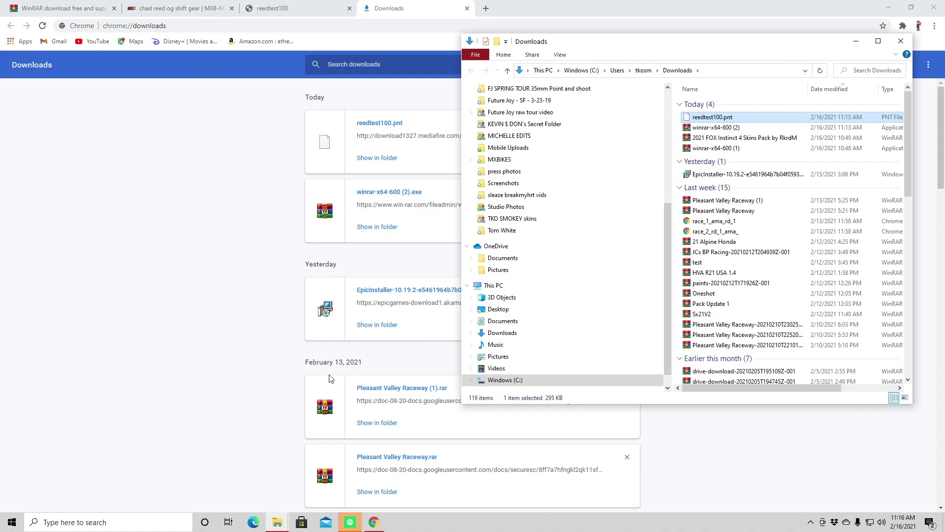
mouse_move(283, 520)
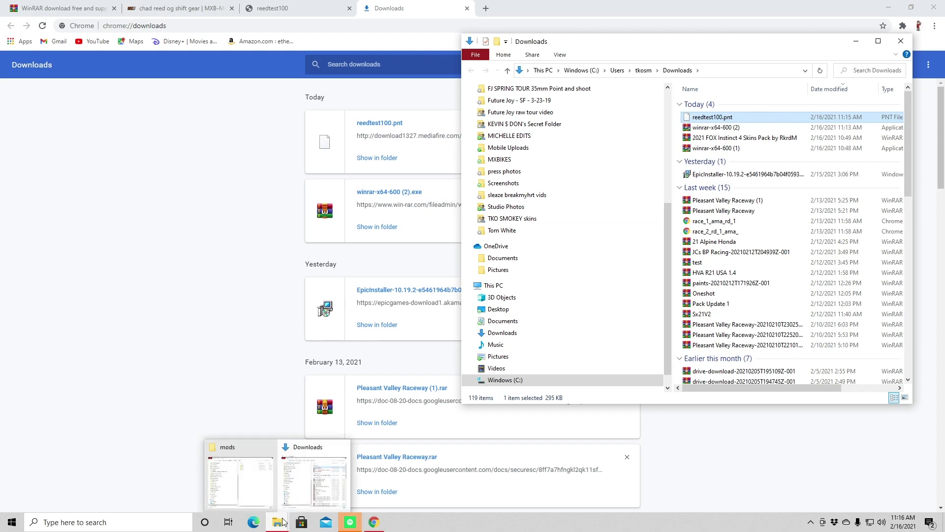
click(258, 503)
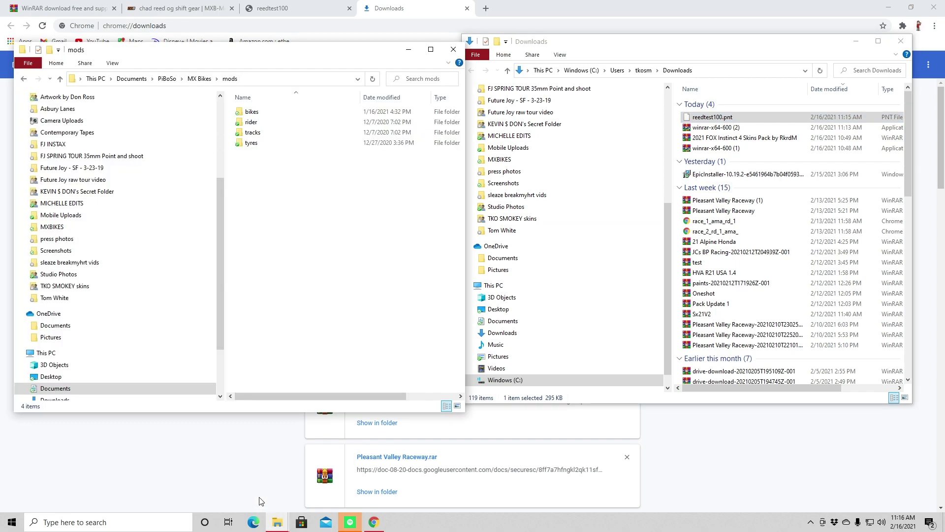
- Move reedtest100.pnt into mods\rider\paints, then close both Explorer windows
double_click(252, 125)
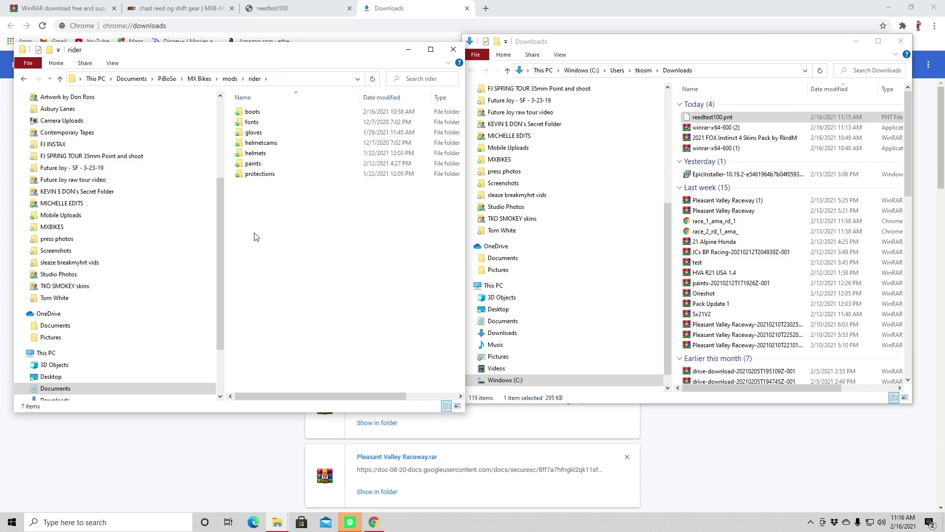
double_click(256, 164)
mouse_move(710, 118)
mouse_down()
mouse_move(365, 227)
mouse_move(350, 249)
mouse_move(347, 150)
mouse_up()
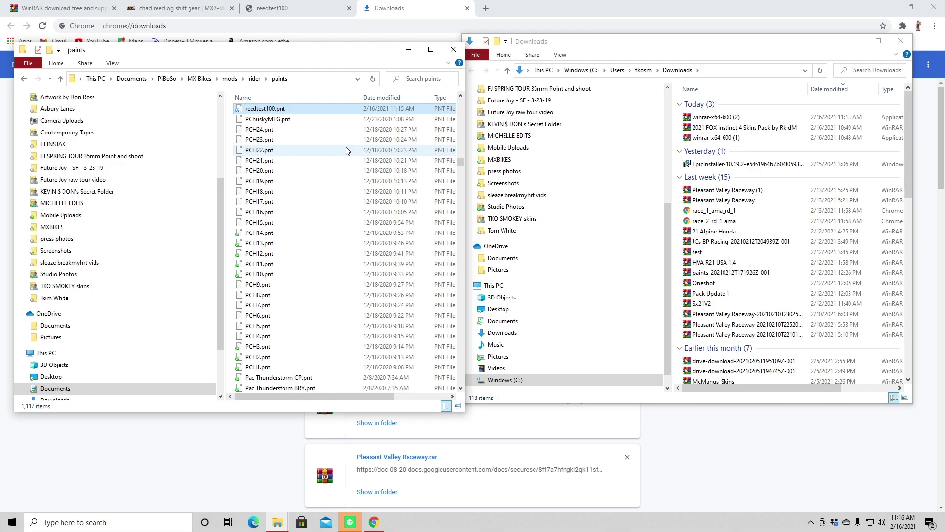
scroll(302, 211, down, 10)
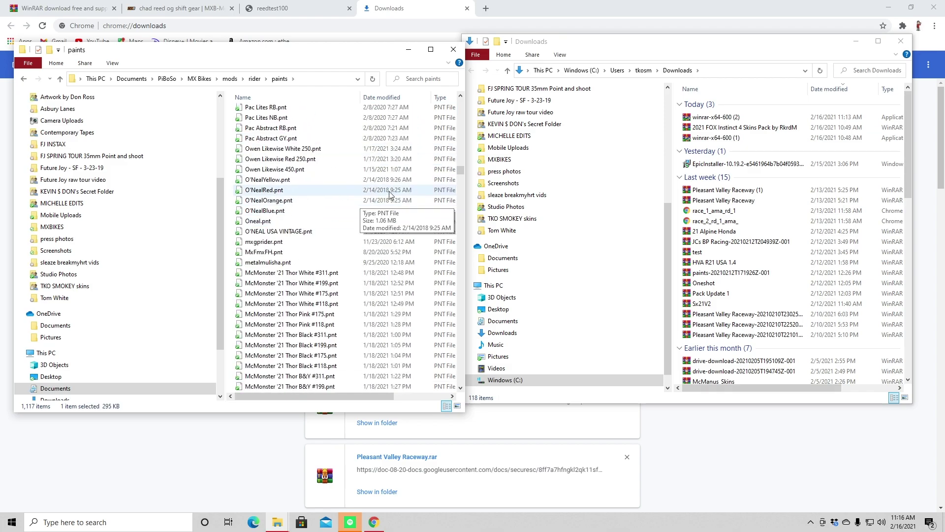
mouse_move(461, 168)
mouse_down()
mouse_move(461, 365)
mouse_move(461, 123)
mouse_move(460, 106)
mouse_move(446, 105)
mouse_up()
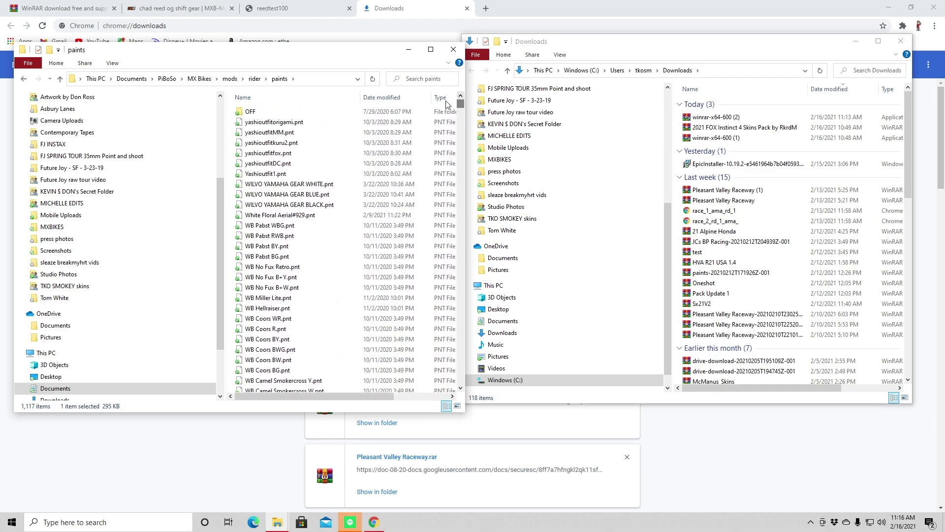
click(900, 42)
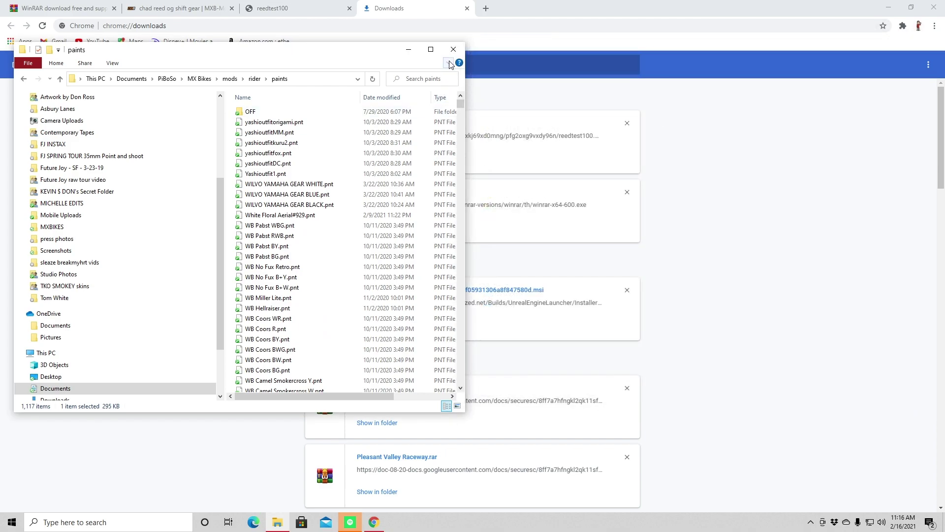
click(453, 51)
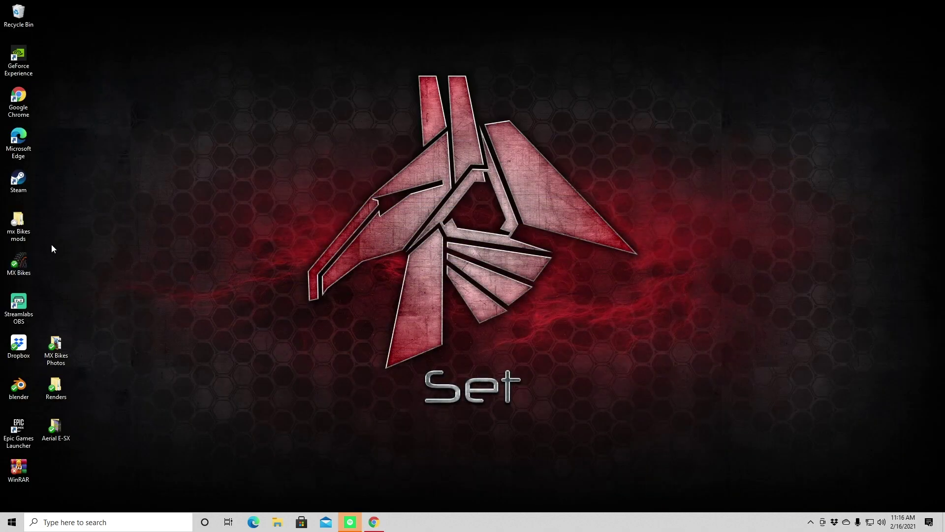
- Launch MX Bikes from its desktop shortcut and wait for the main menu
double_click(24, 265)
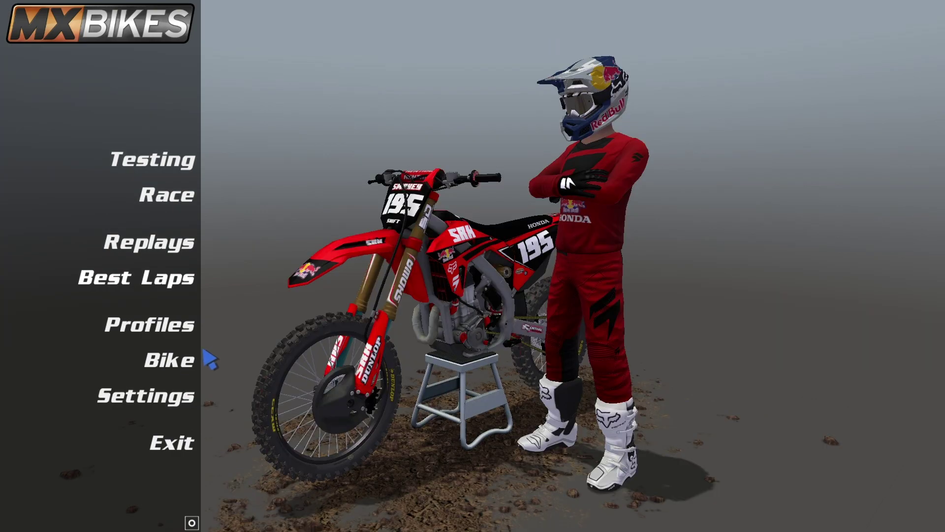
- Set the rider's kit paint to reed test 100 and view the white Shift gear in the Viewer
click(207, 360)
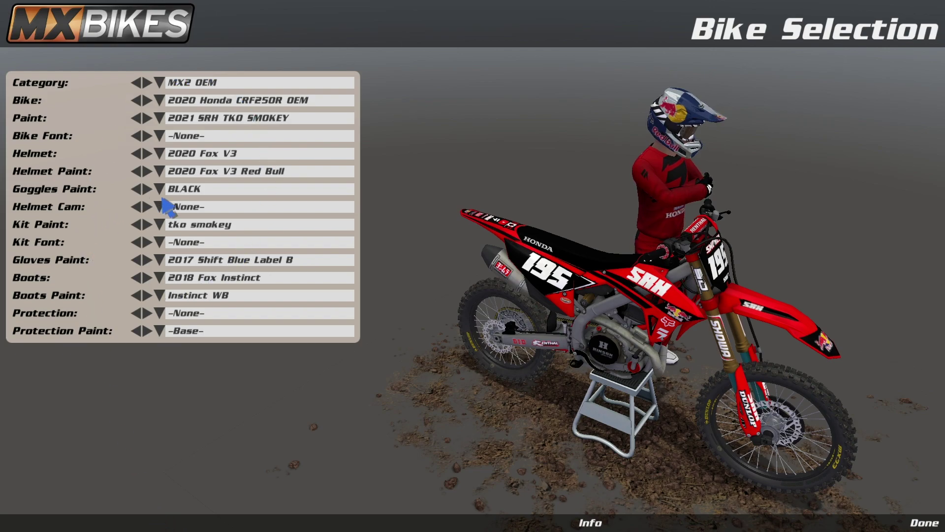
scroll(179, 229, up, 1)
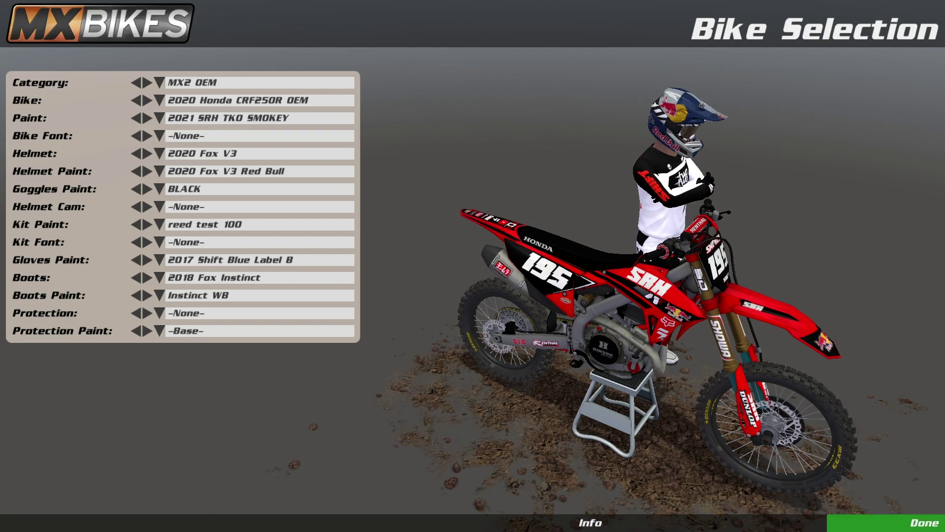
click(916, 521)
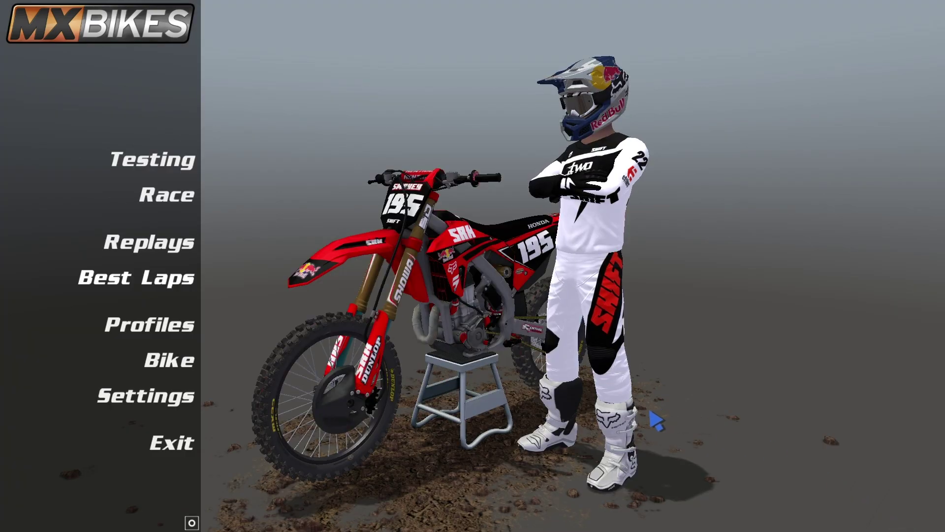
click(192, 522)
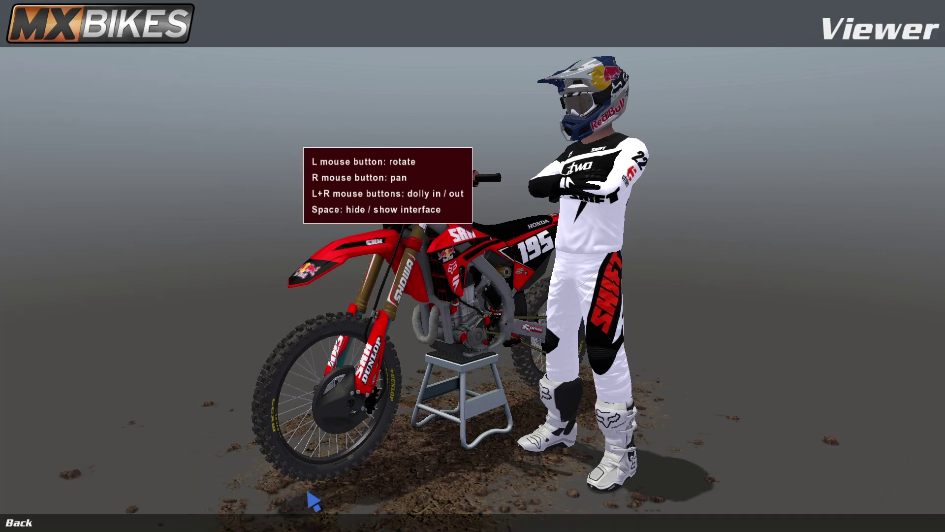